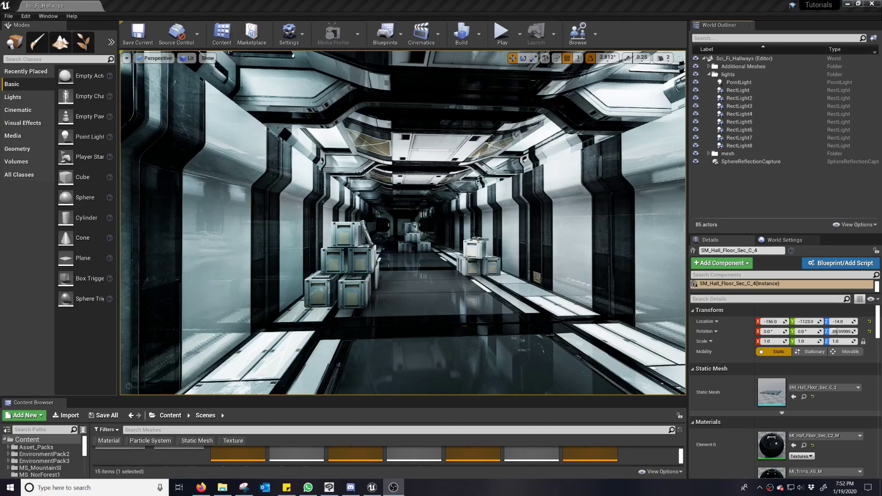
right_drag(485, 228, 472, 229)
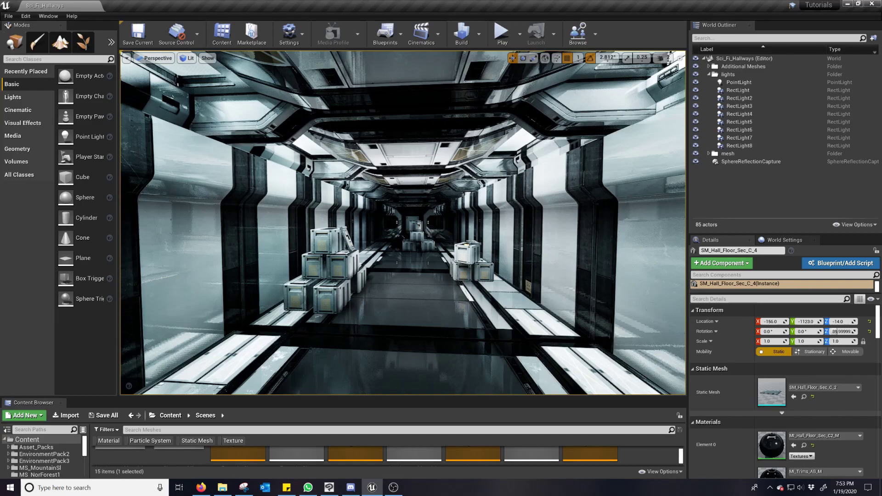
scroll(429, 259, up, 8)
scroll(429, 259, down, 8)
scroll(429, 259, up, 8)
scroll(429, 259, down, 7)
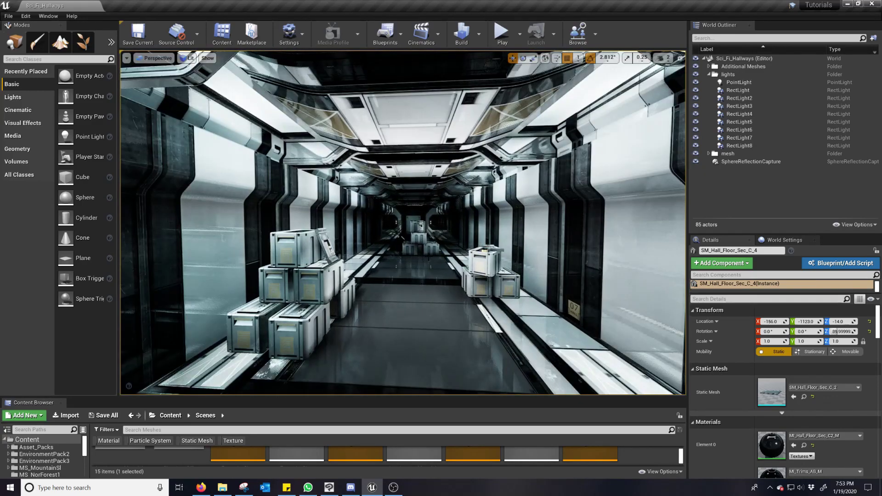
scroll(428, 257, down, 2)
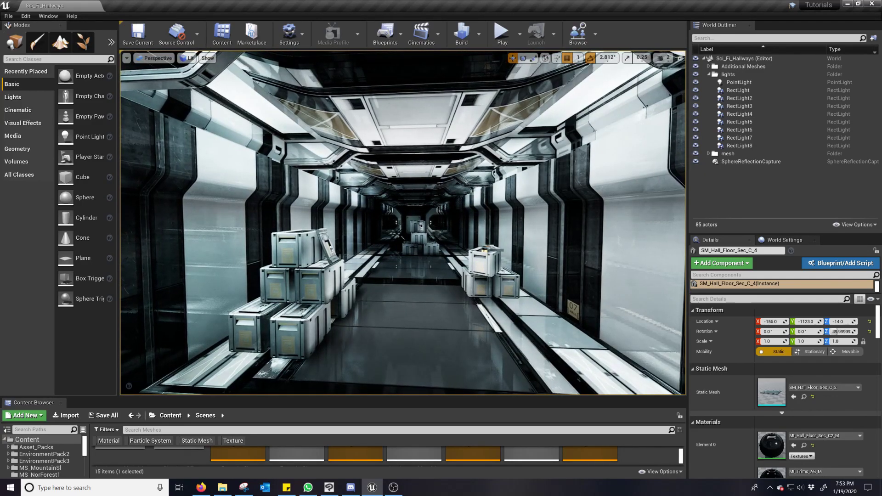
Open the Project Settings and show the Engine's Rendering section.
click(290, 33)
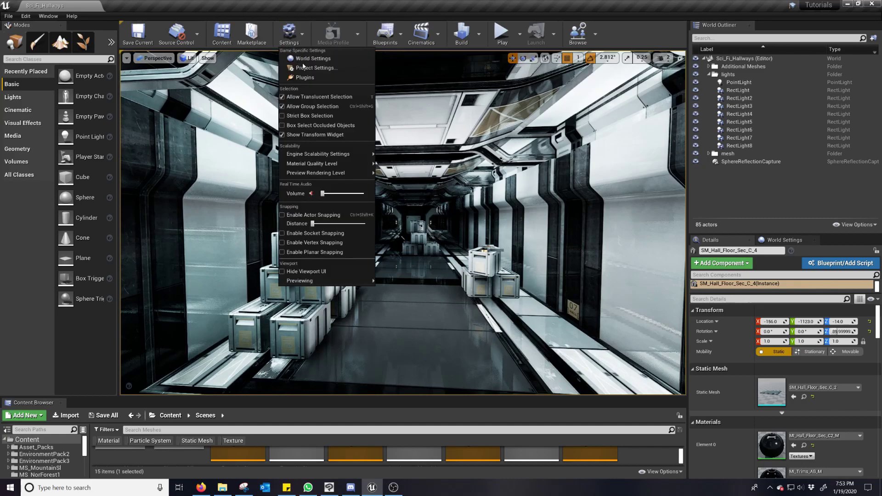
click(289, 33)
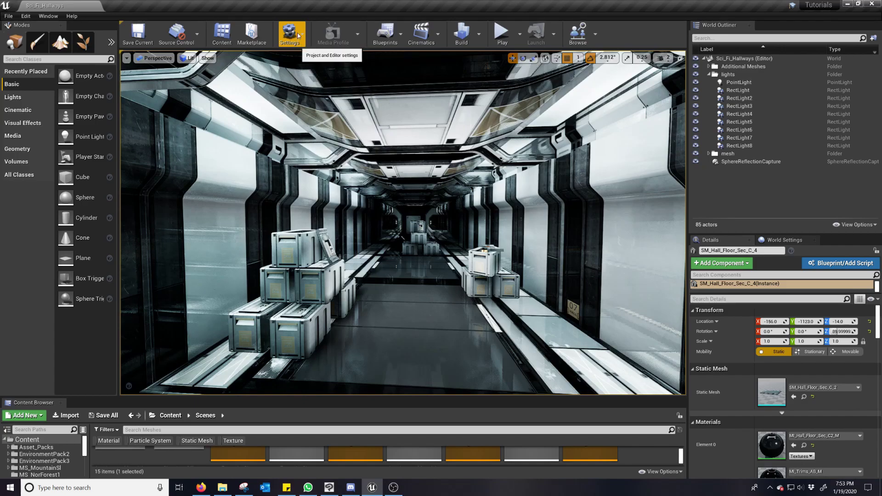
click(297, 33)
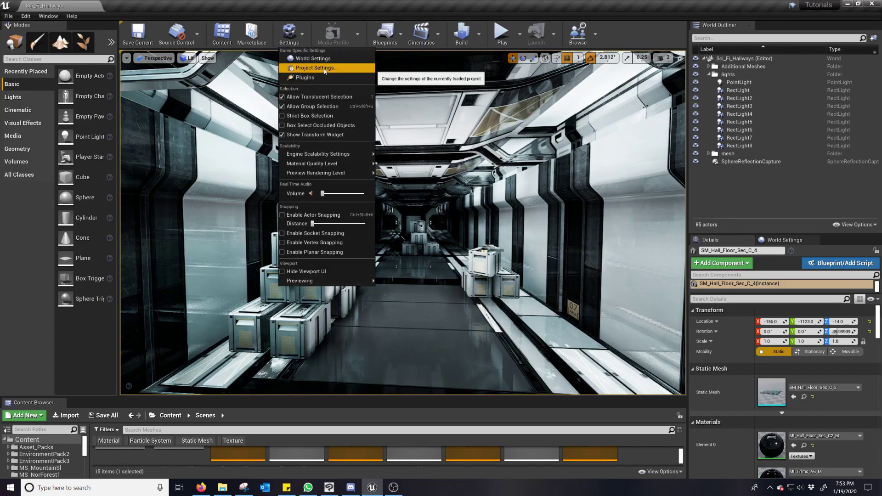
click(324, 69)
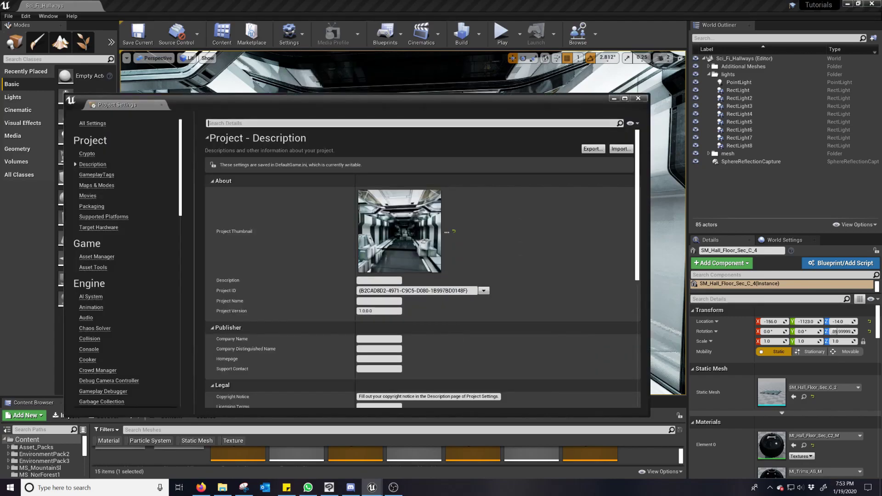
scroll(113, 312, down, 3)
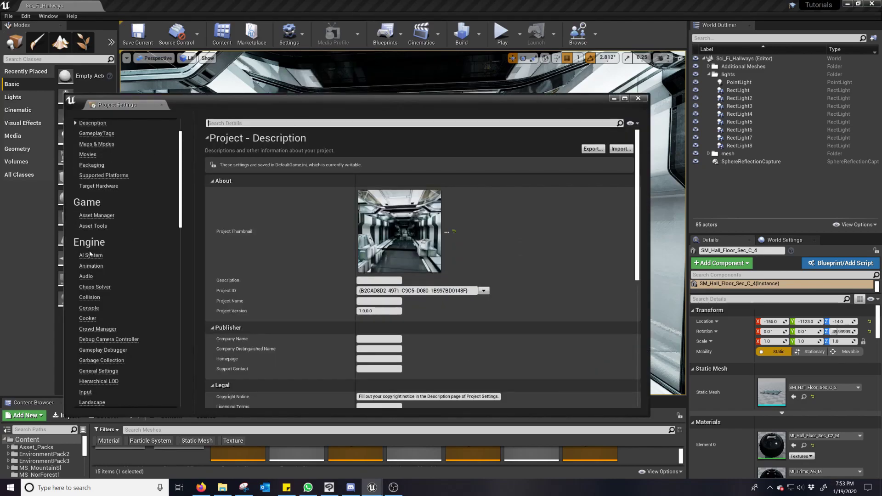
scroll(92, 285, down, 3)
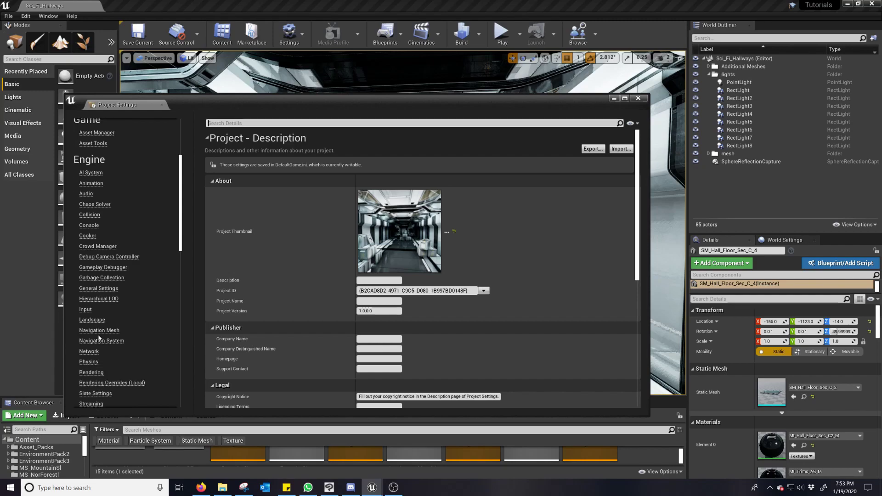
click(92, 345)
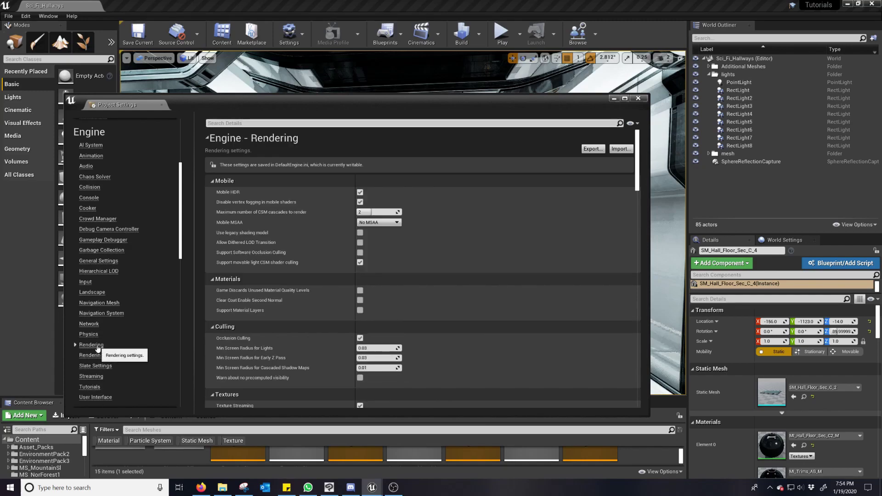
Move the settings window aside to uncover the viewport and toggle the default Auto Exposure option on and off again.
scroll(273, 327, down, 6)
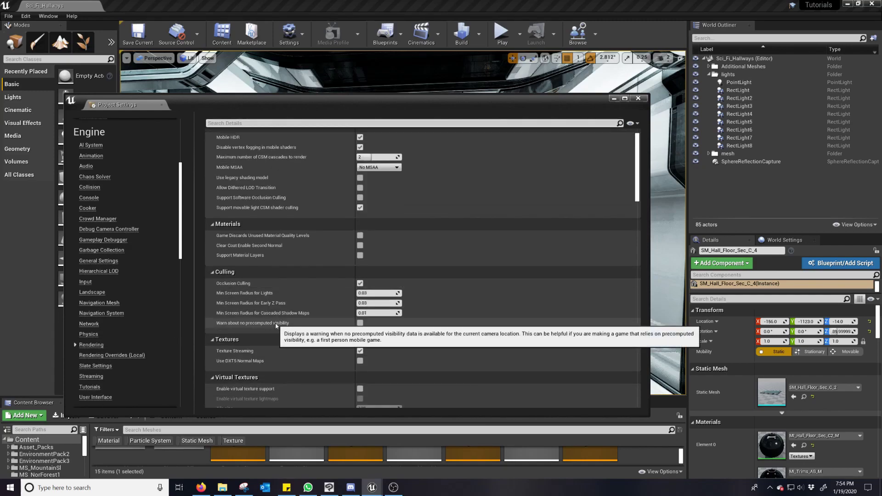
scroll(279, 326, down, 15)
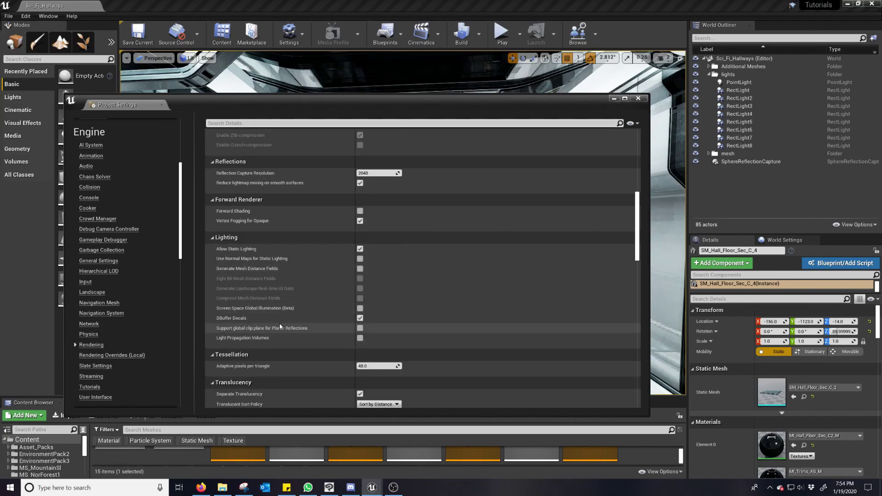
scroll(280, 327, down, 3)
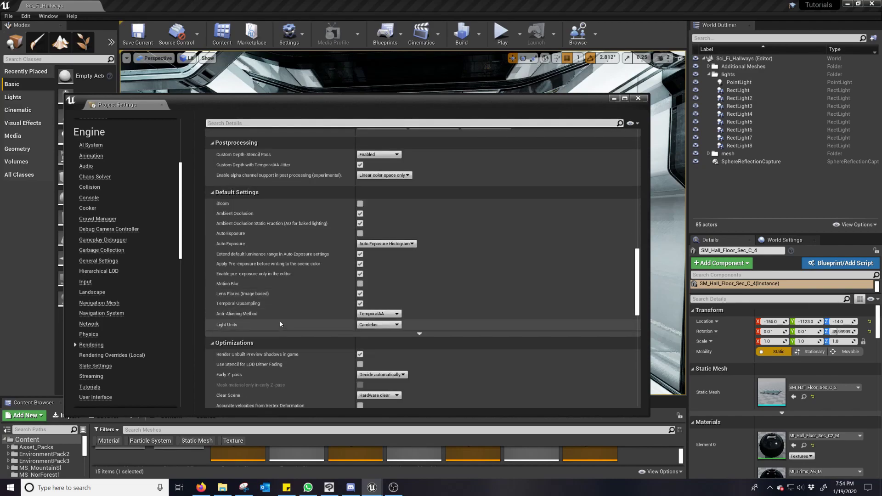
scroll(285, 322, up, 10)
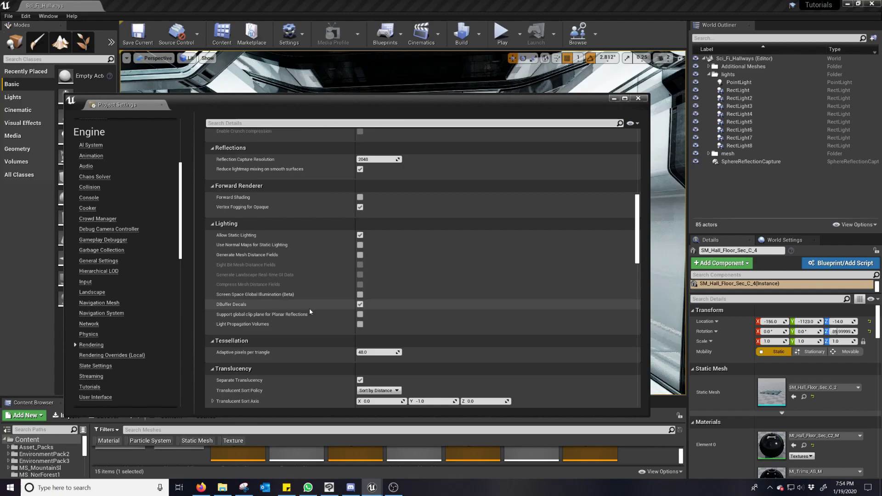
scroll(310, 312, up, 1)
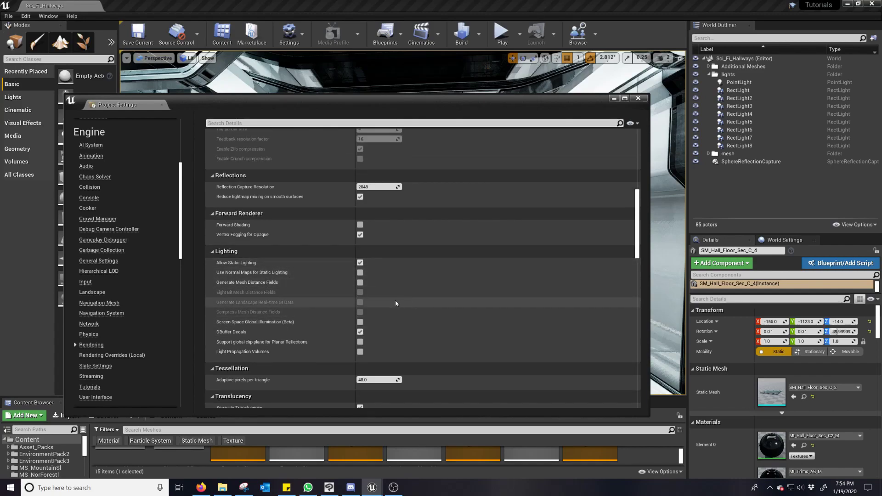
scroll(395, 299, down, 8)
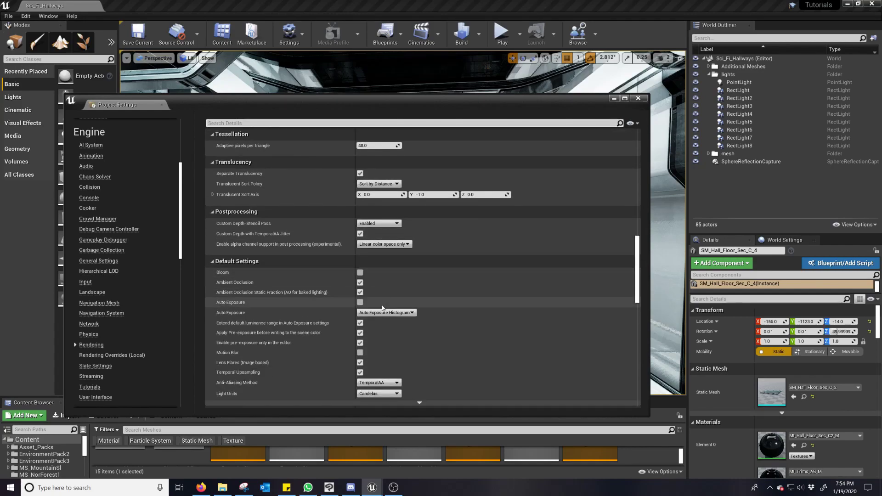
drag(425, 102, 242, 102)
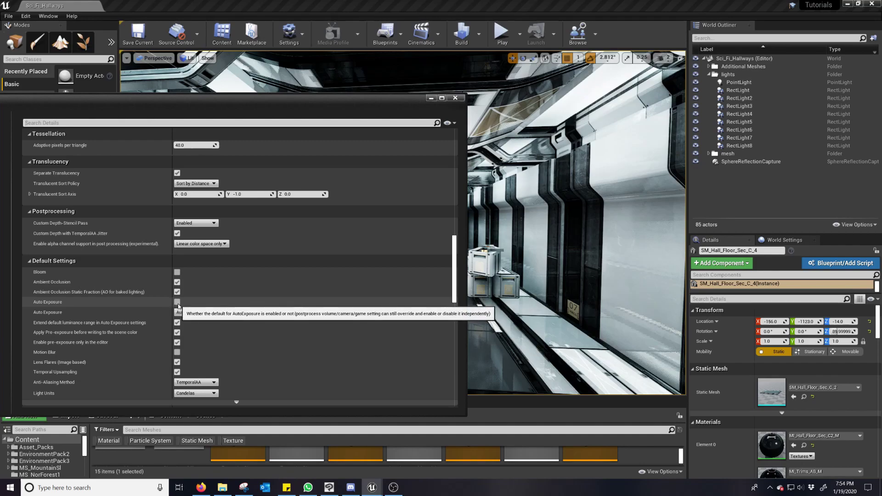
click(178, 304)
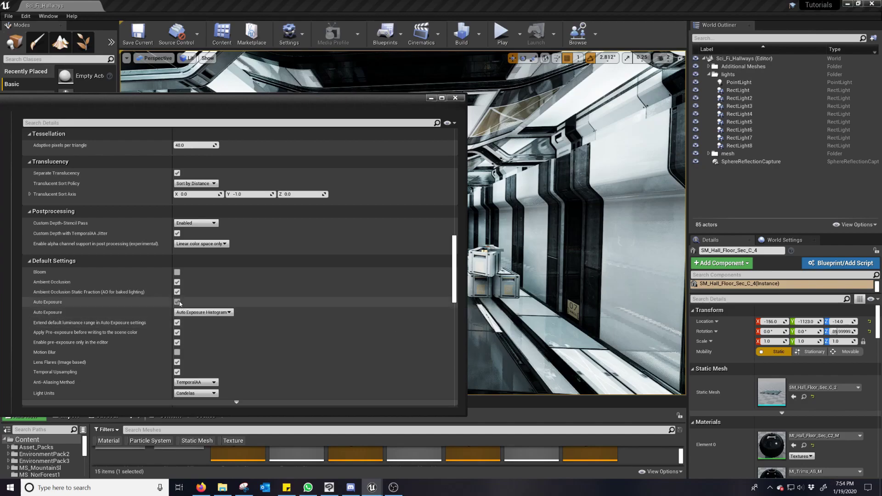
click(177, 302)
Enable Screen Space Global Illumination (Beta) in the Lighting settings, put the settings window away and inspect the hallway and crates.
scroll(276, 301, up, 3)
scroll(277, 301, up, 5)
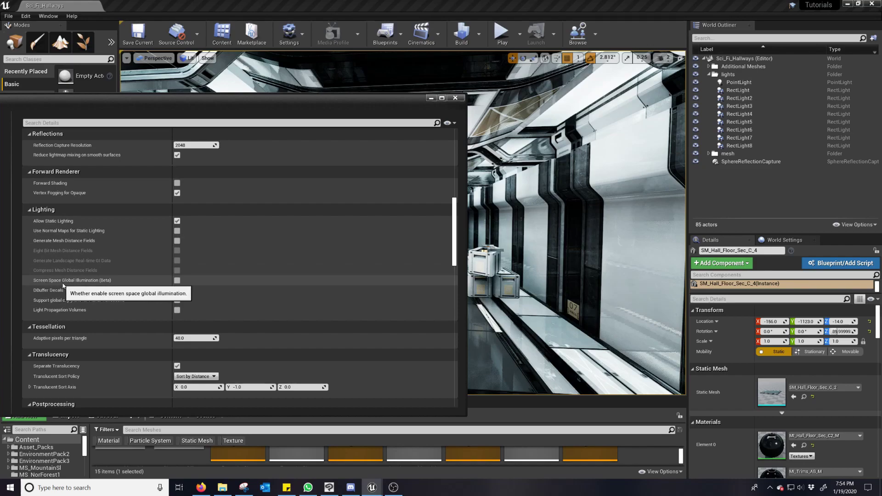
click(177, 281)
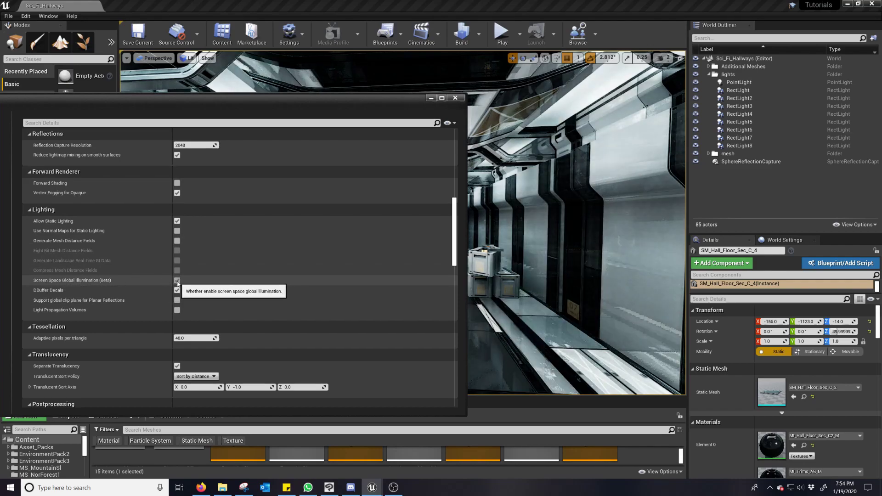
click(431, 98)
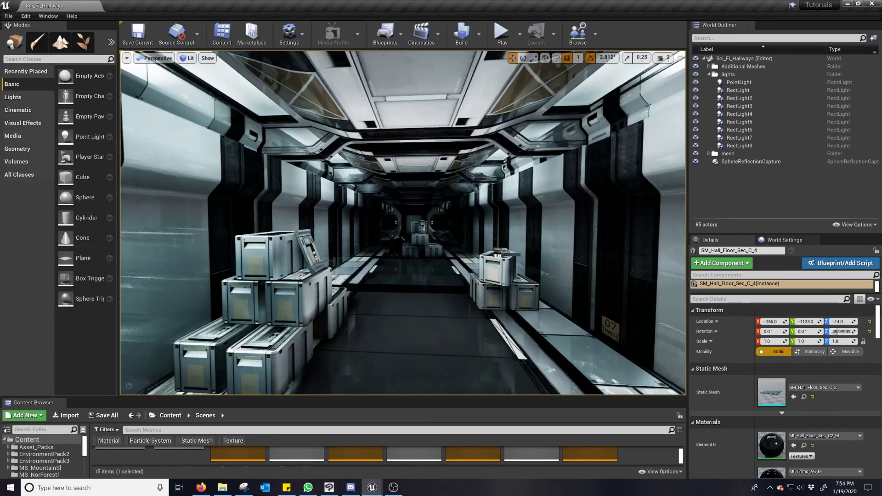
drag(427, 261, 429, 291)
right_drag(427, 264, 426, 265)
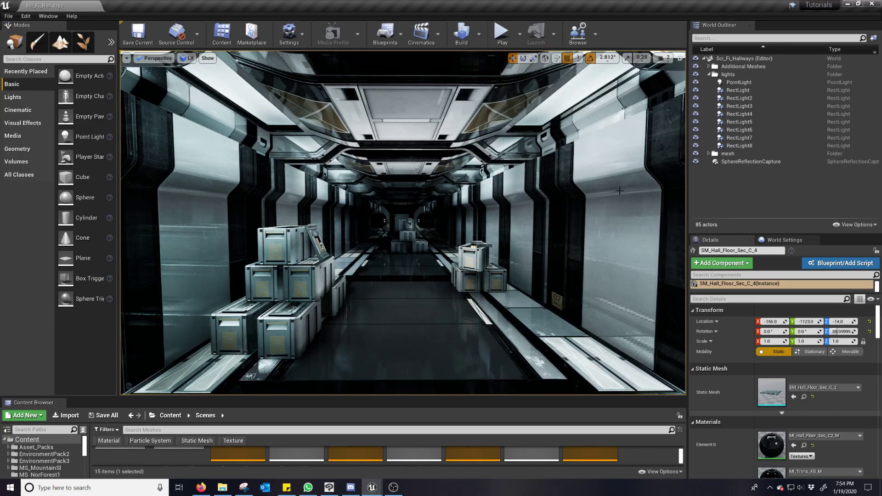
scroll(281, 264, up, 4)
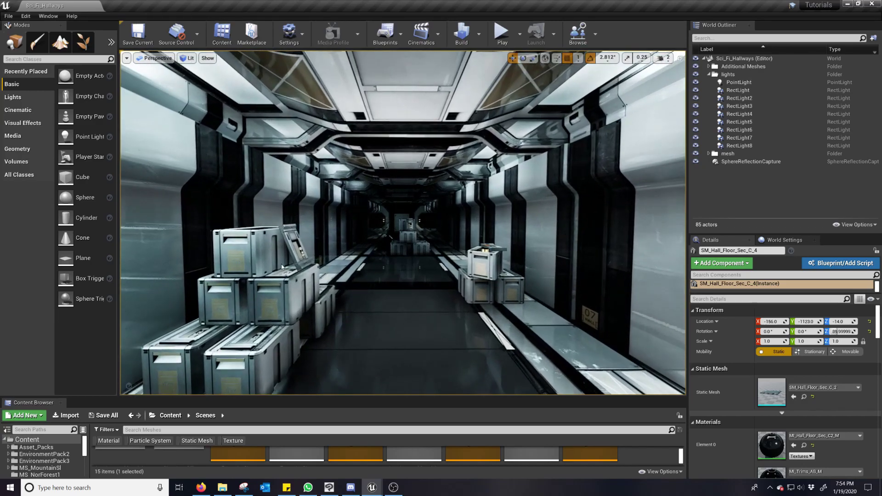
right_drag(200, 302, 274, 152)
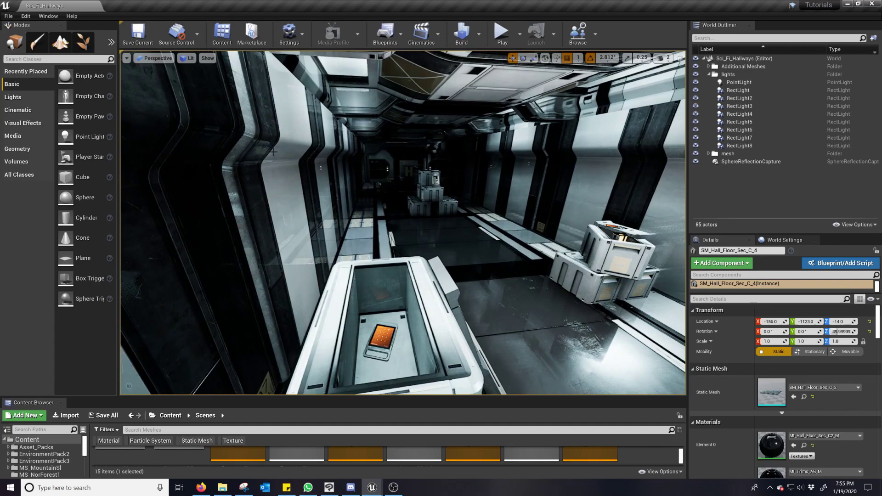
Reopen the Project Settings, reposition the window above the open crate's view and return to the Engine's Rendering section.
click(290, 33)
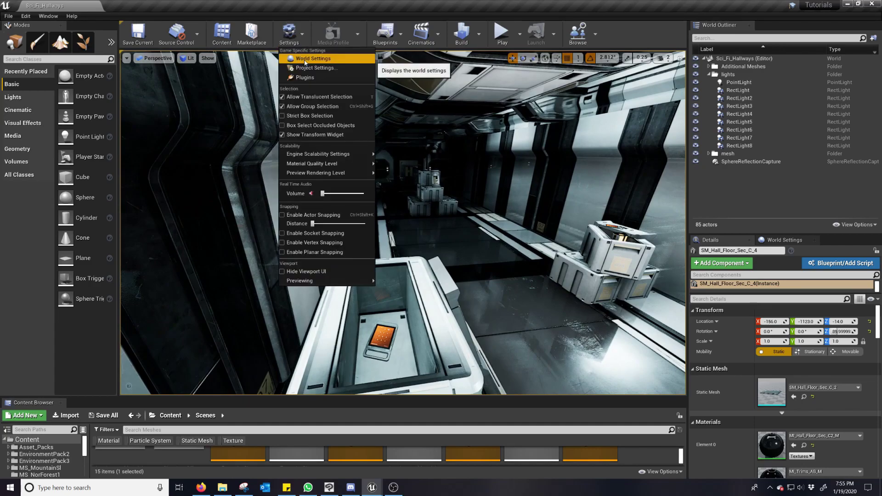
click(306, 65)
drag(287, 102, 561, 38)
scroll(487, 197, down, 5)
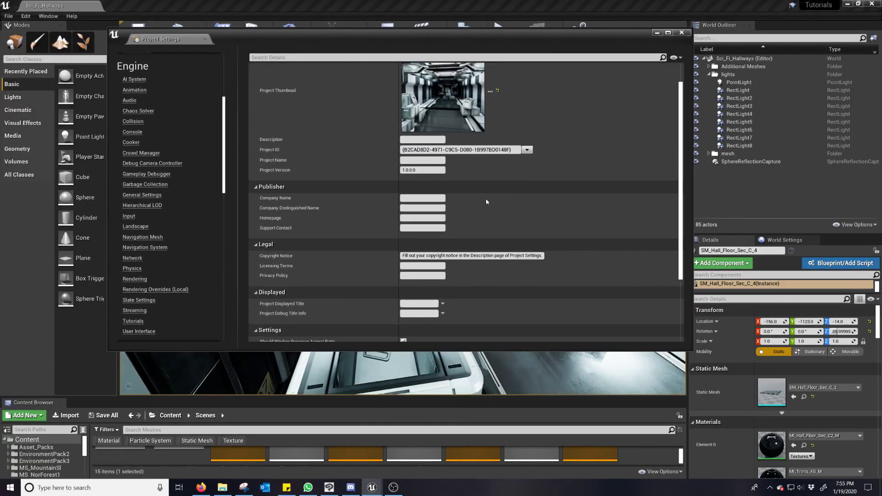
scroll(381, 137, up, 5)
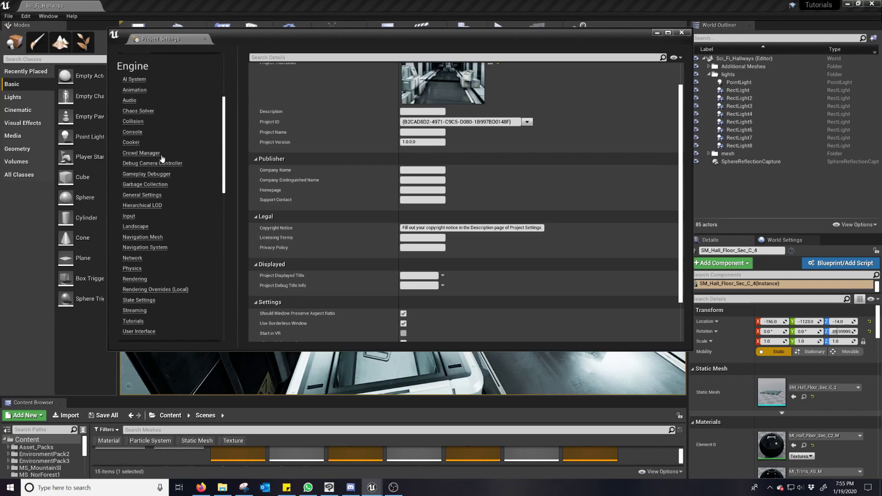
scroll(380, 137, up, 2)
scroll(140, 214, up, 5)
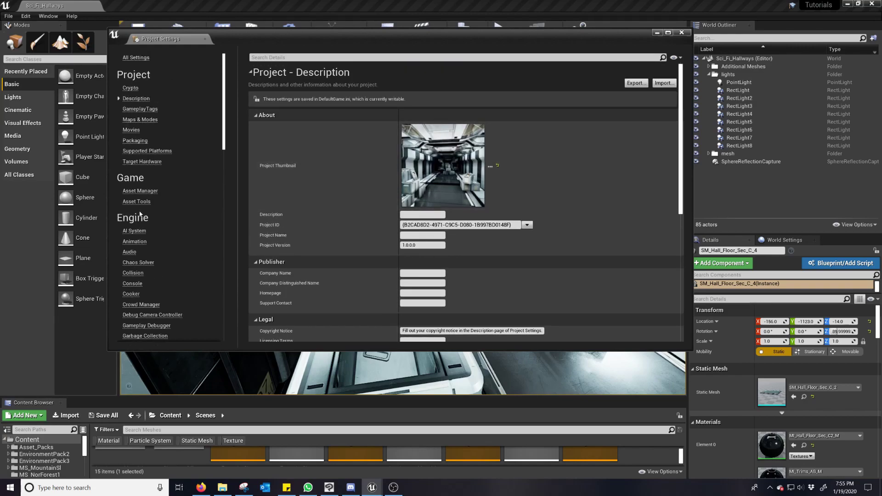
scroll(174, 250, down, 4)
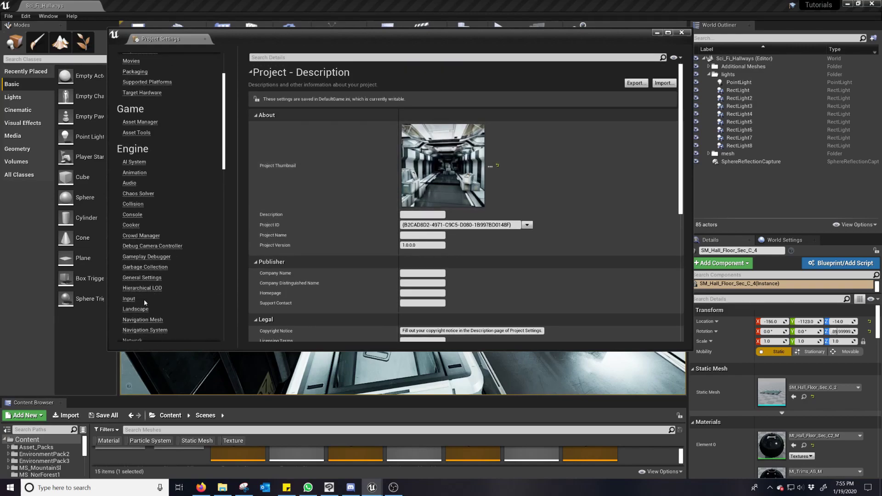
scroll(141, 305, down, 2)
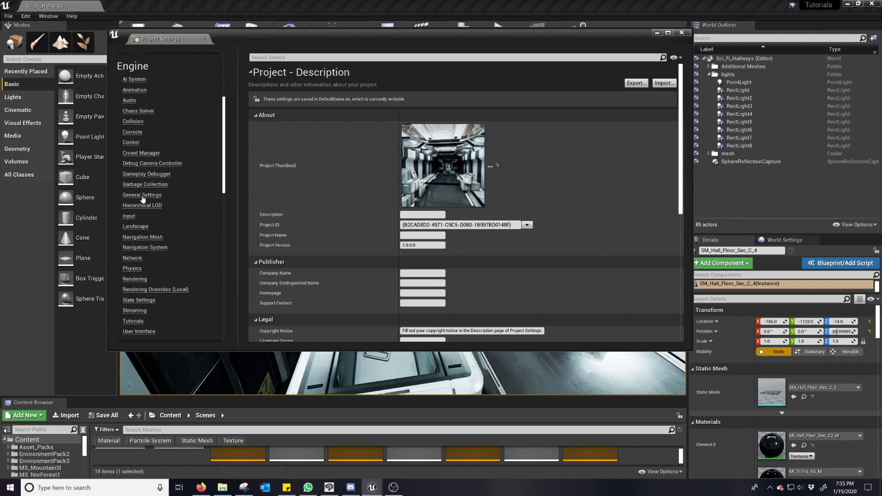
click(141, 279)
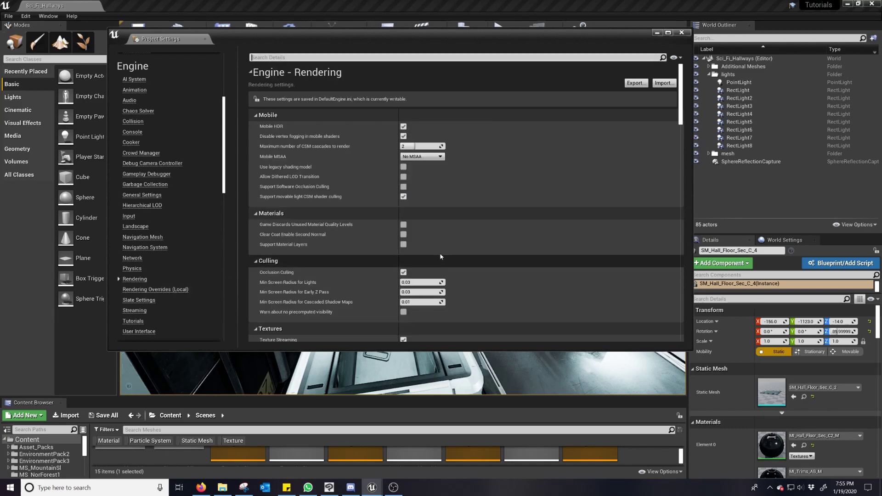
Toggle Screen Space Global Illumination (Beta) off and on again to compare its effect on the scene.
scroll(407, 250, down, 5)
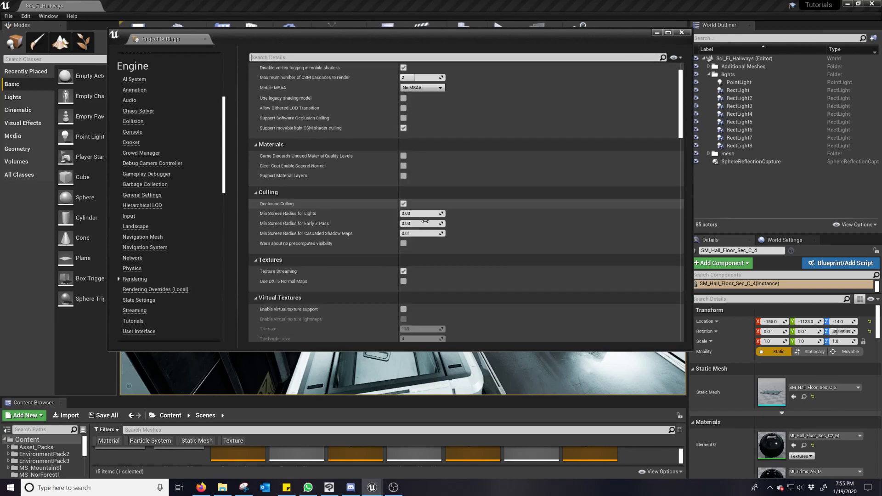
scroll(427, 233, down, 7)
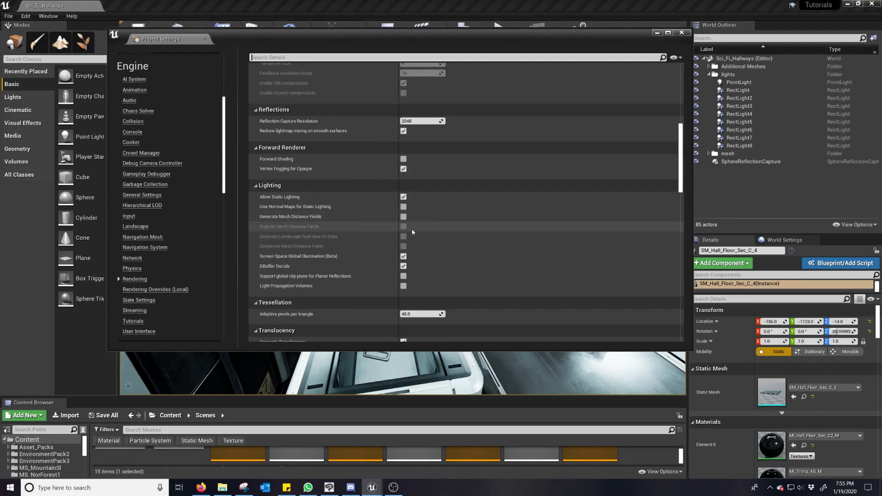
click(403, 256)
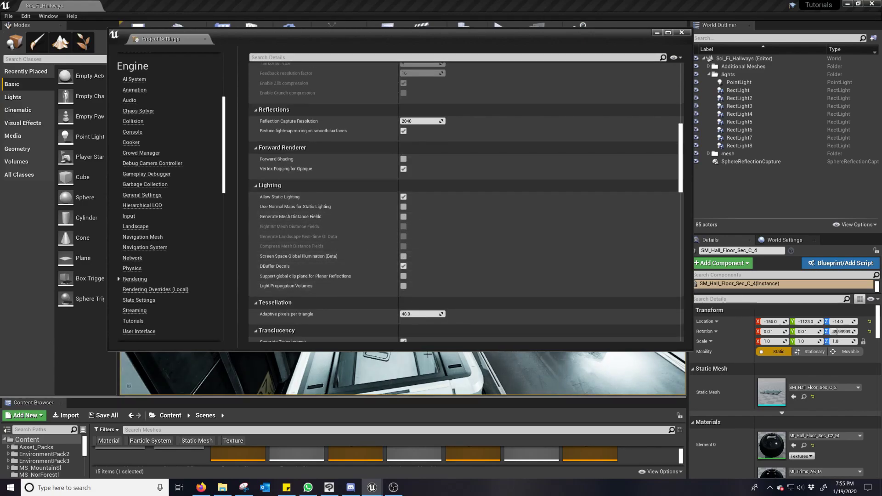
click(404, 257)
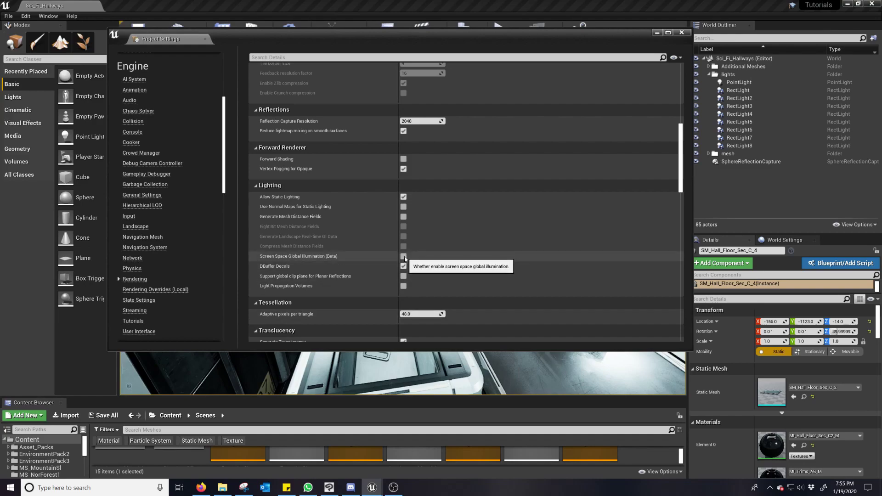
Put the settings window away, frame the hallway with the crates and look up the r.SSGI console variables.
click(657, 33)
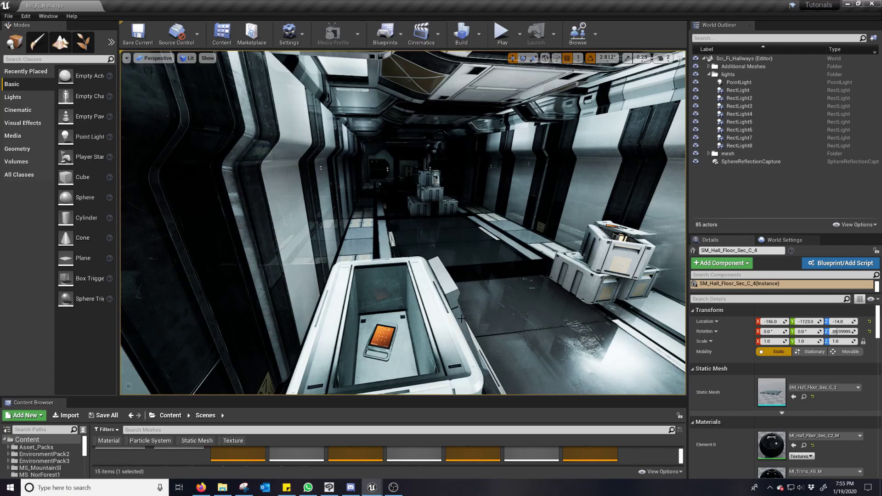
right_drag(533, 220, 506, 214)
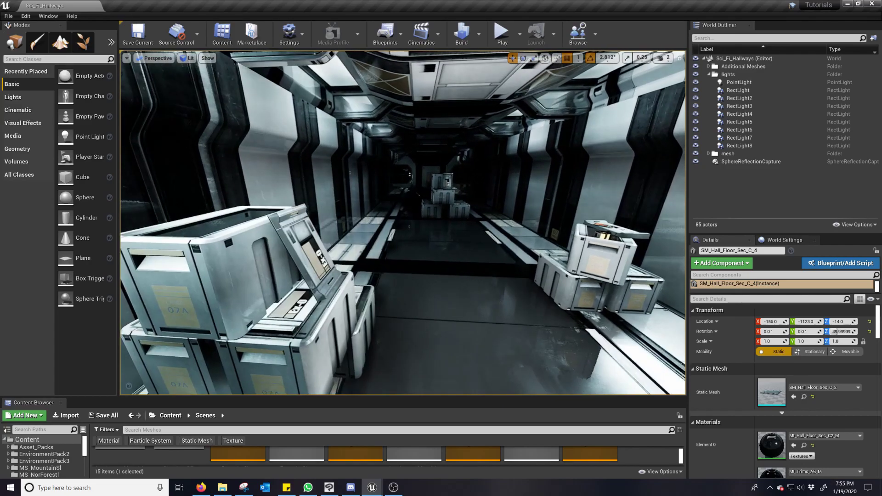
key(grave)
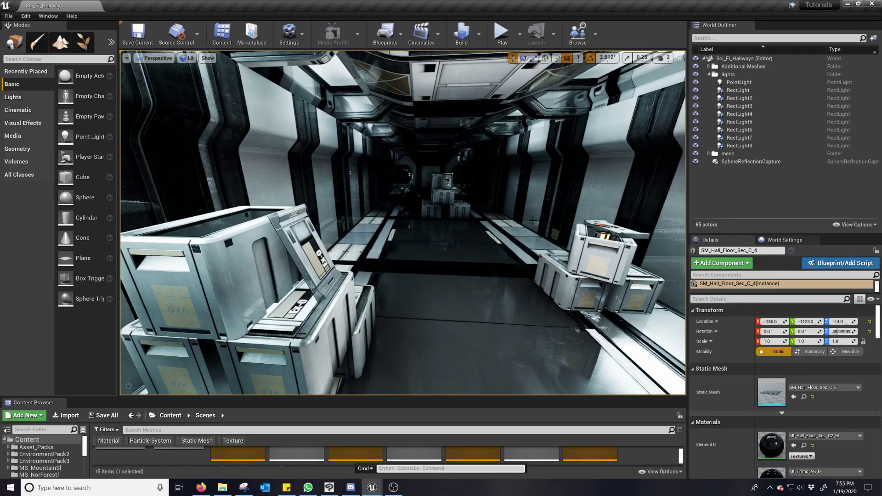
text(r.)
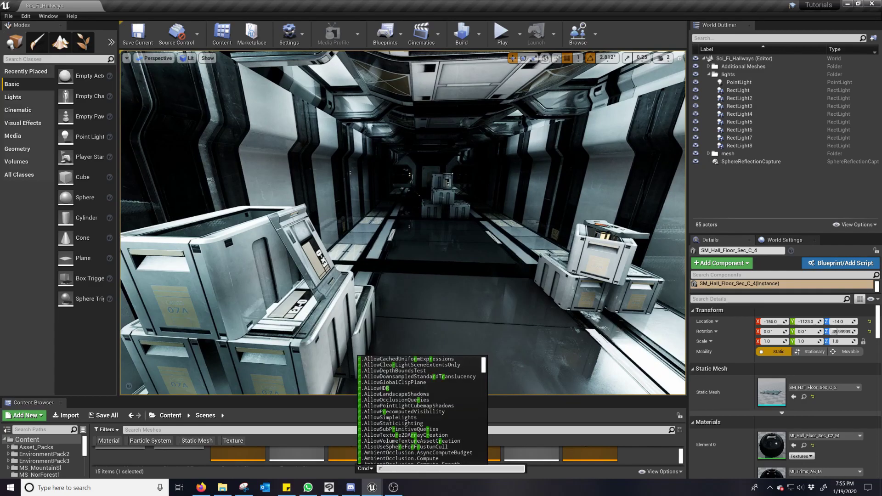
text(SS)
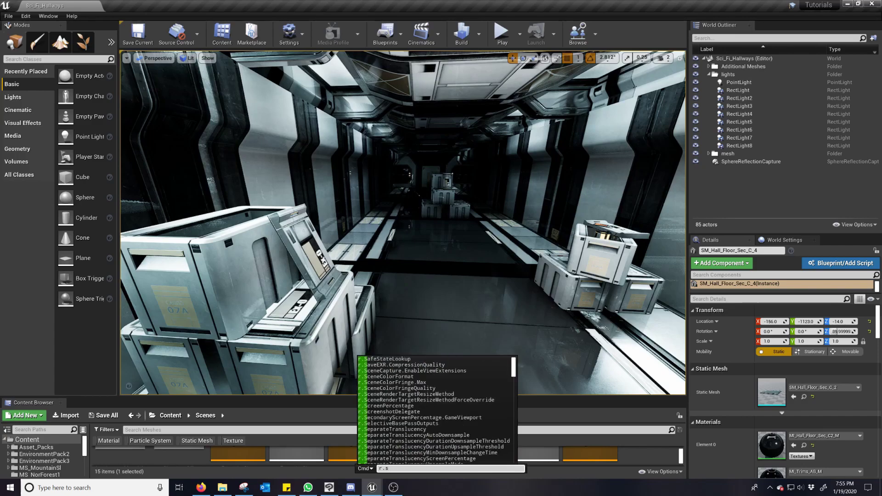
text(GI)
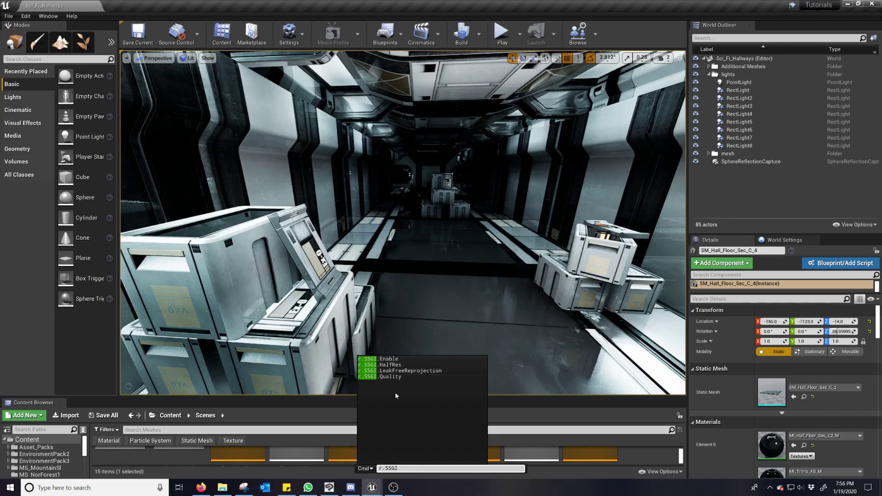
Set the Screen Space Global Illumination quality to 4 with the console command r.SSGI.Quality 4.
text(.qUALITY)
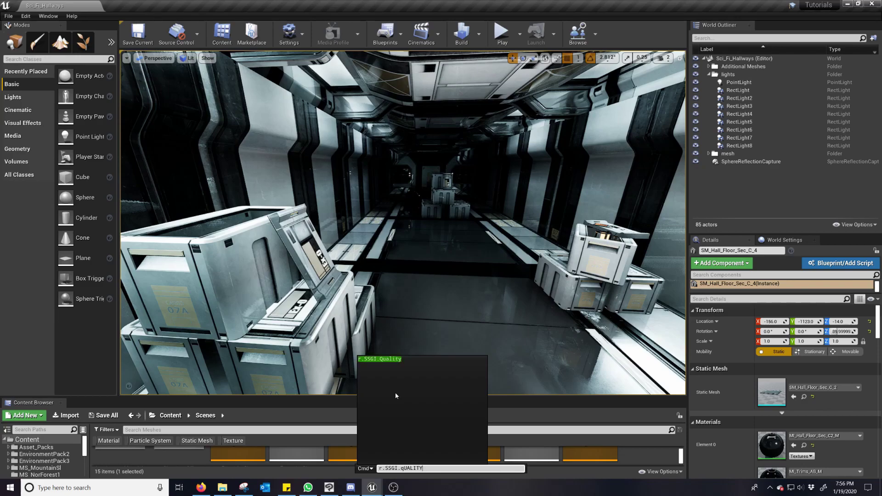
key(BackSpace)
key(BackSpace)
key(BackSpace)
key(BackSpace)
key(BackSpace)
key(BackSpace)
key(BackSpace)
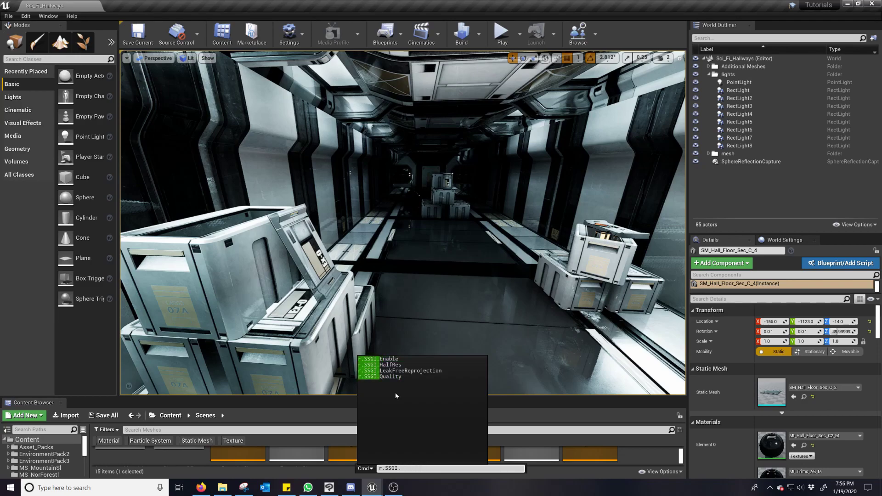
text(Quality)
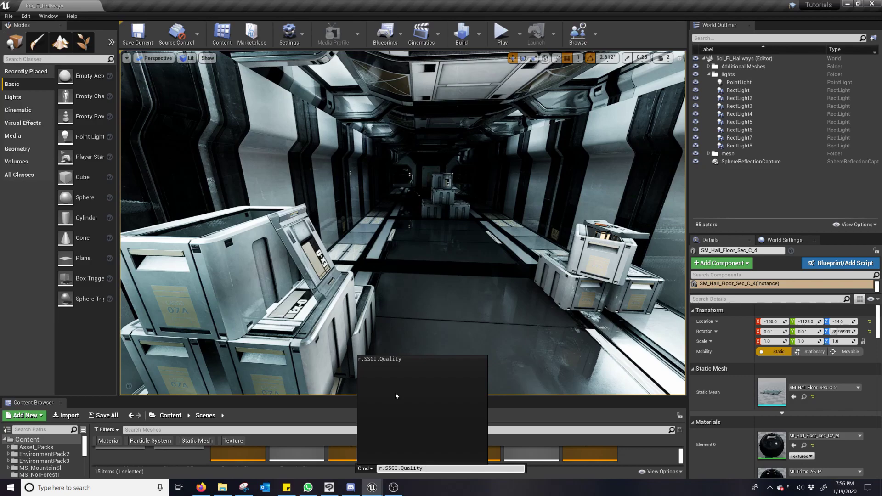
text(4)
key(Return)
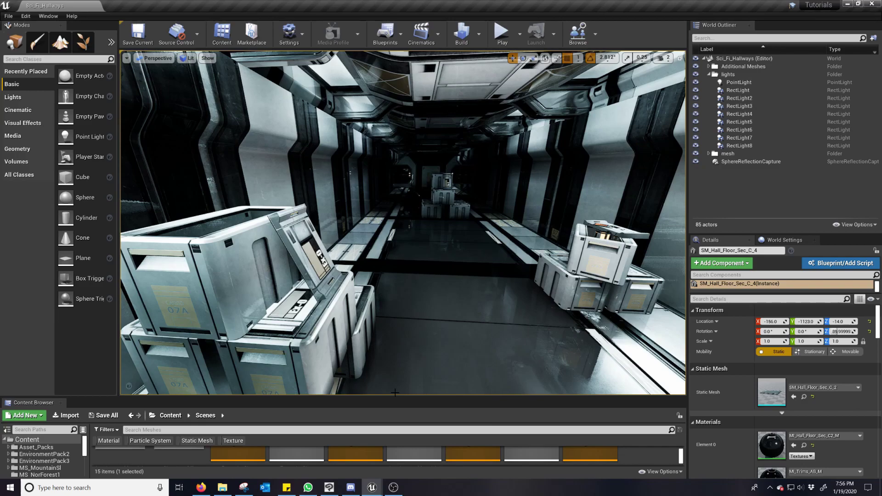
Select the middle crate in the stack at the far end of the hallway and focus the view on it.
key(s)
right_drag(395, 393, 395, 370)
key(w)
mouse_move(404, 188)
right_down()
mouse_move(425, 188)
mouse_move(405, 187)
right_up()
key(d)
click(464, 203)
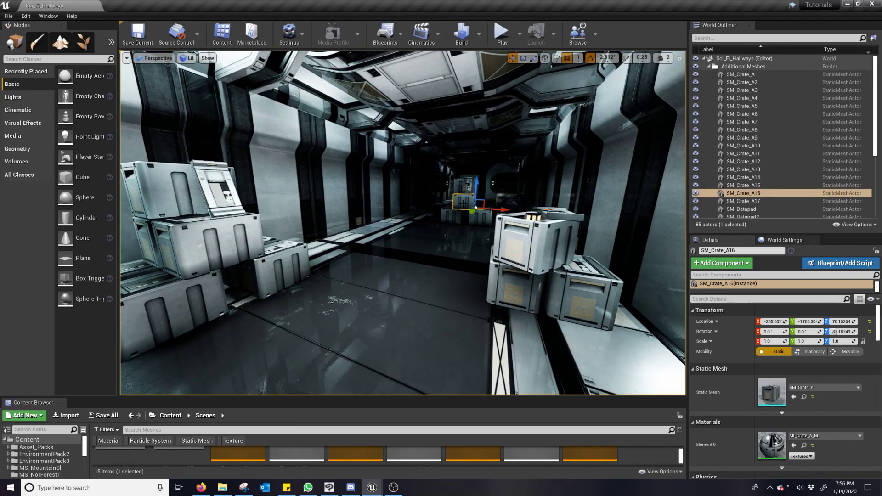
key(f)
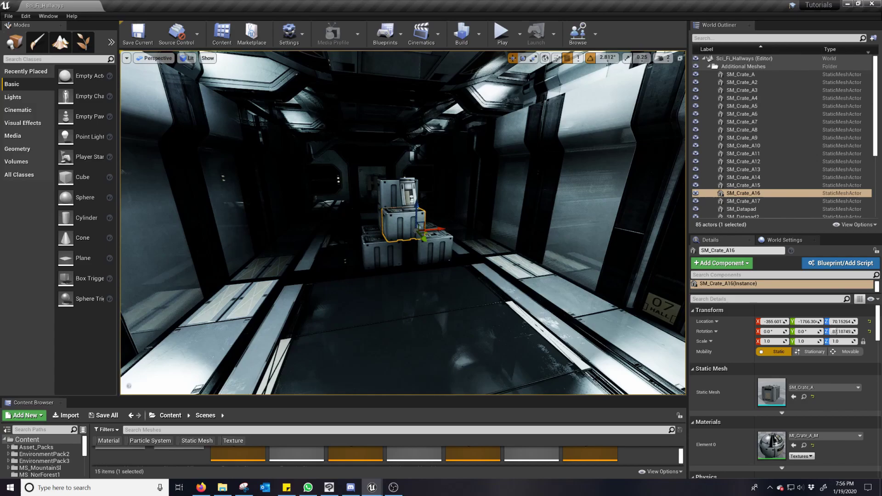
Run the console command r.SSGI.Quality 4 again with the view on the far crate stack.
key(grave)
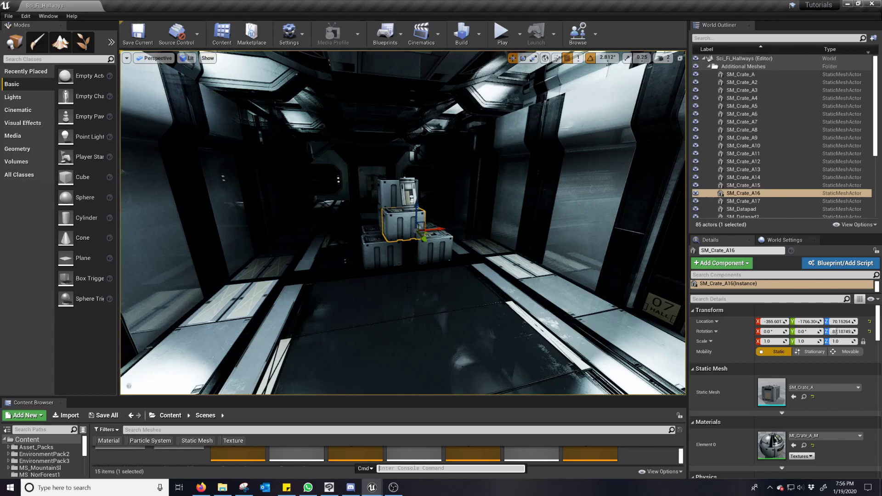
text(r.S)
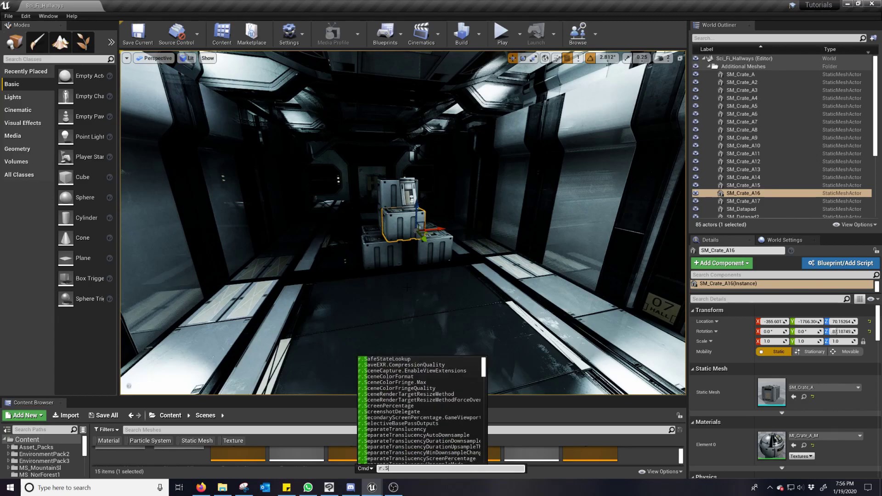
text(SGI.)
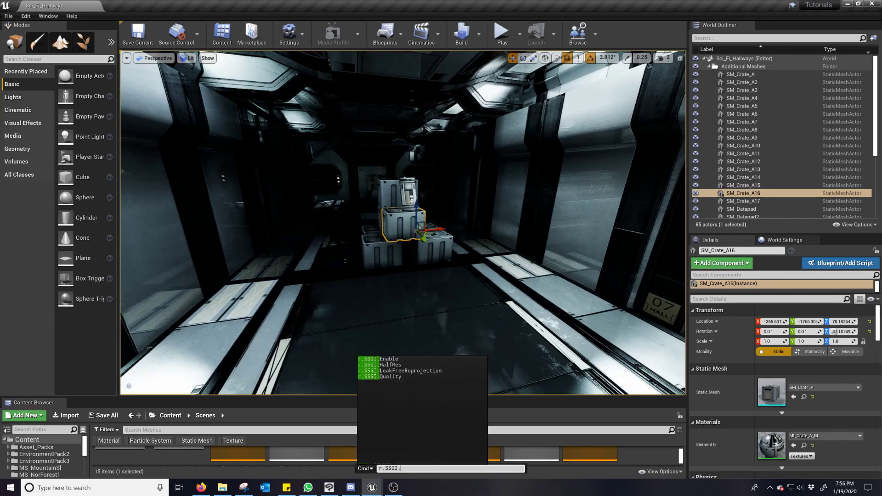
text(Quali)
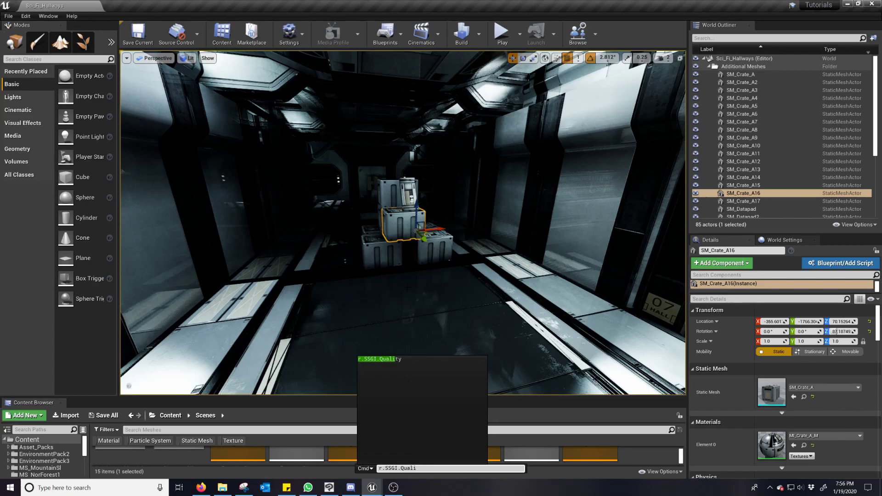
text(ty 4)
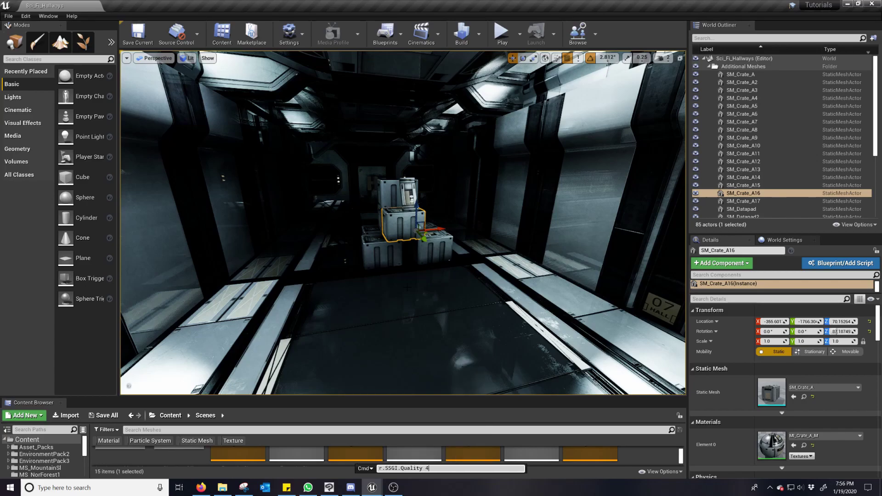
key(Return)
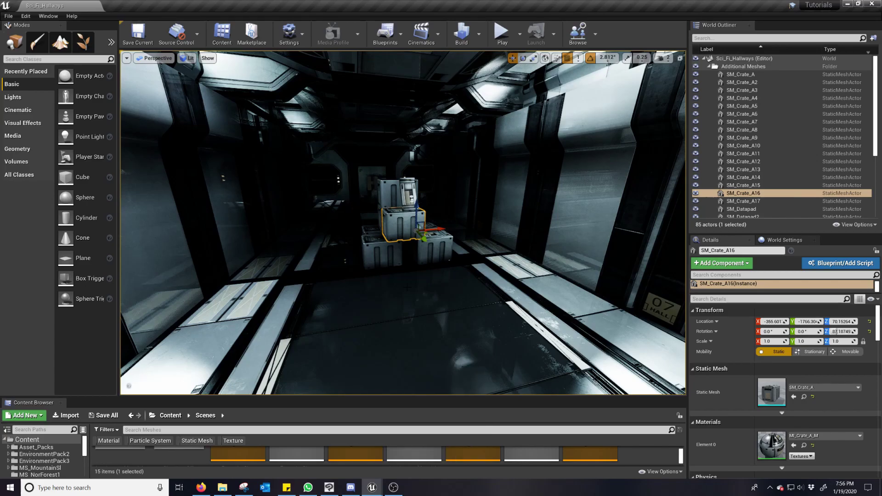
Set the Screen Space Global Illumination quality to 0 with the console command r.SSGI.Quality 0.
key(grave)
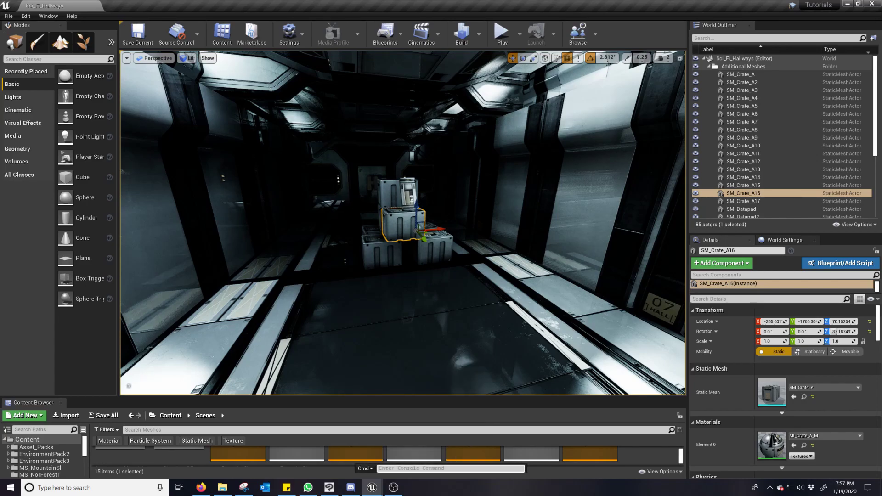
text(r.SSGI.)
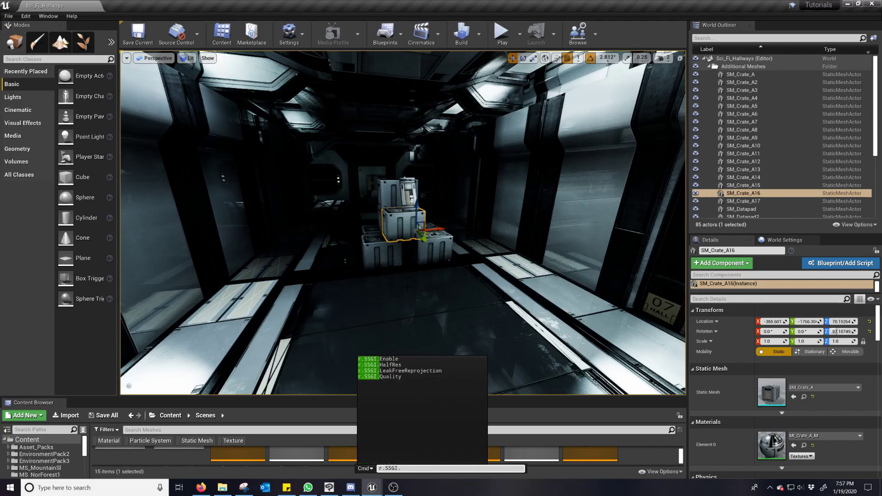
text(Quality 0)
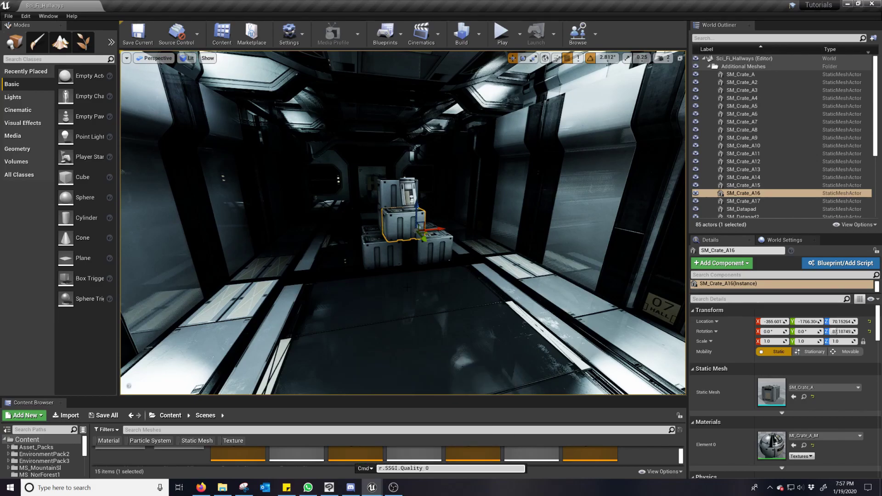
key(Return)
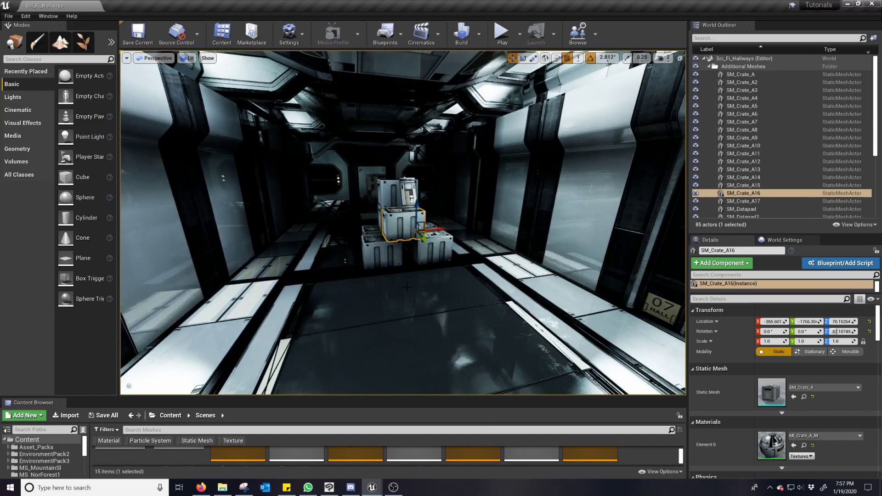
Reopen the console command line and examine the lighting along the whole hallway, undoing the accidental crate duplicate.
key(grave)
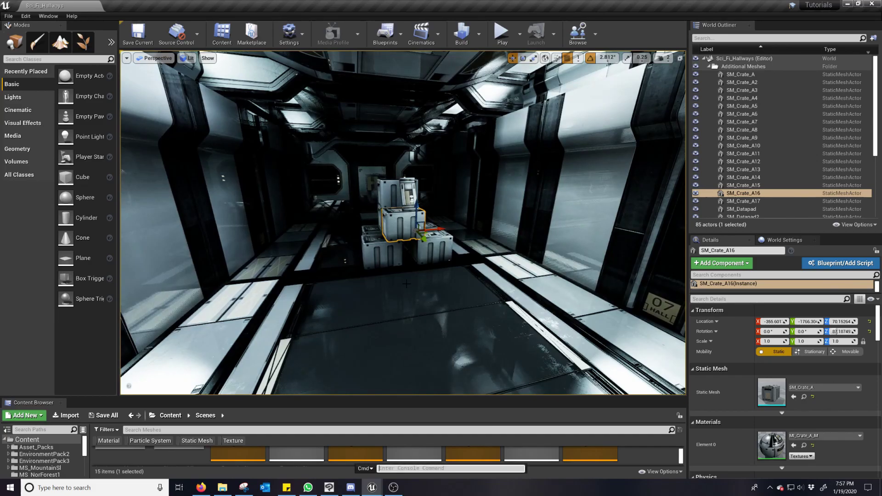
scroll(406, 284, down, 5)
mouse_move(406, 284)
right_down()
mouse_move(401, 274)
mouse_move(409, 272)
right_up()
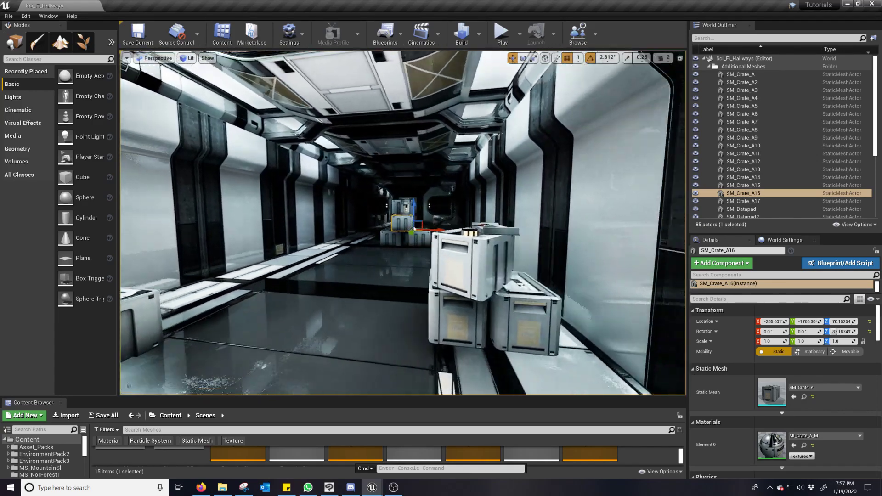
alt+drag(409, 271, 426, 240)
scroll(414, 250, down, 6)
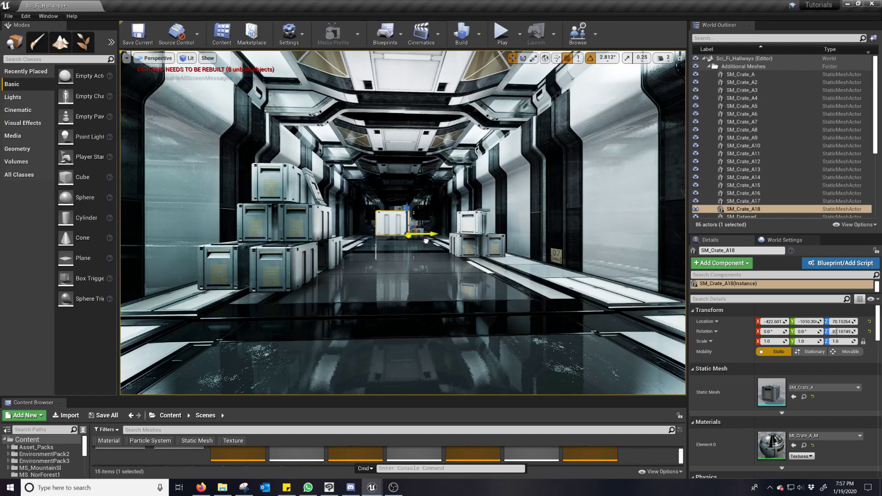
key(ctrl+z)
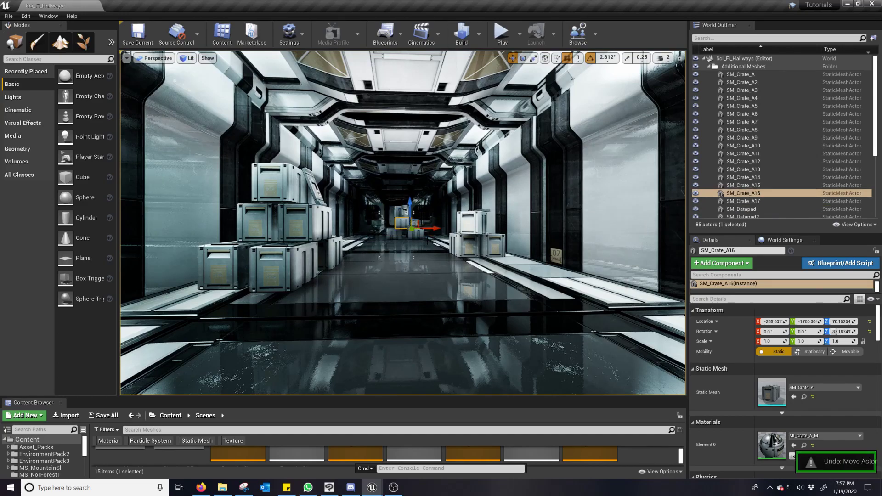
alt+drag(427, 240, 429, 262)
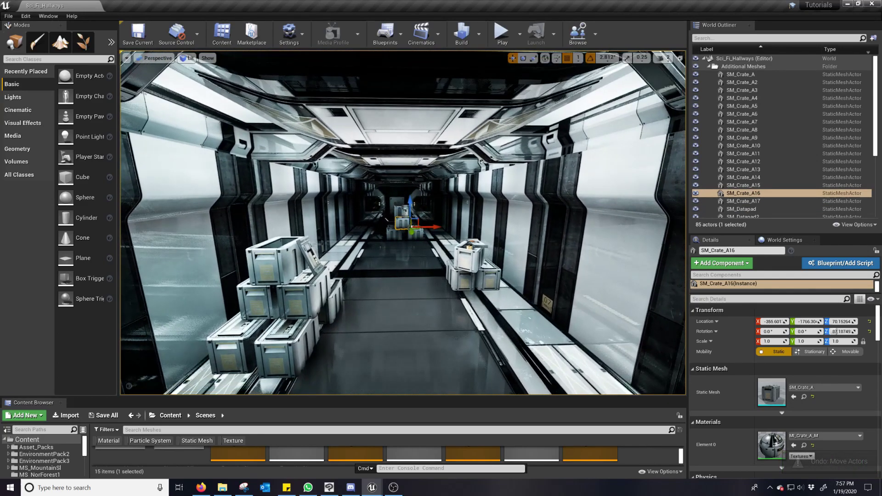